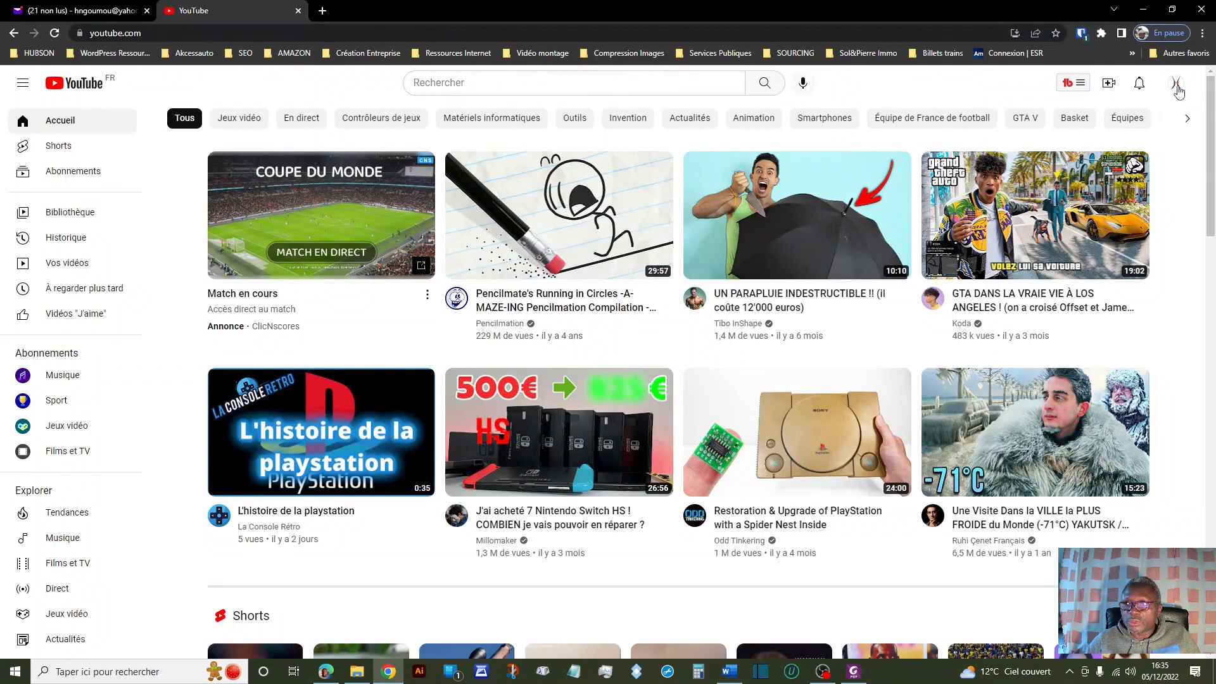
# Go to 'Votre chaîne' from the profile avatar menu.
pyautogui.click(1175, 85)
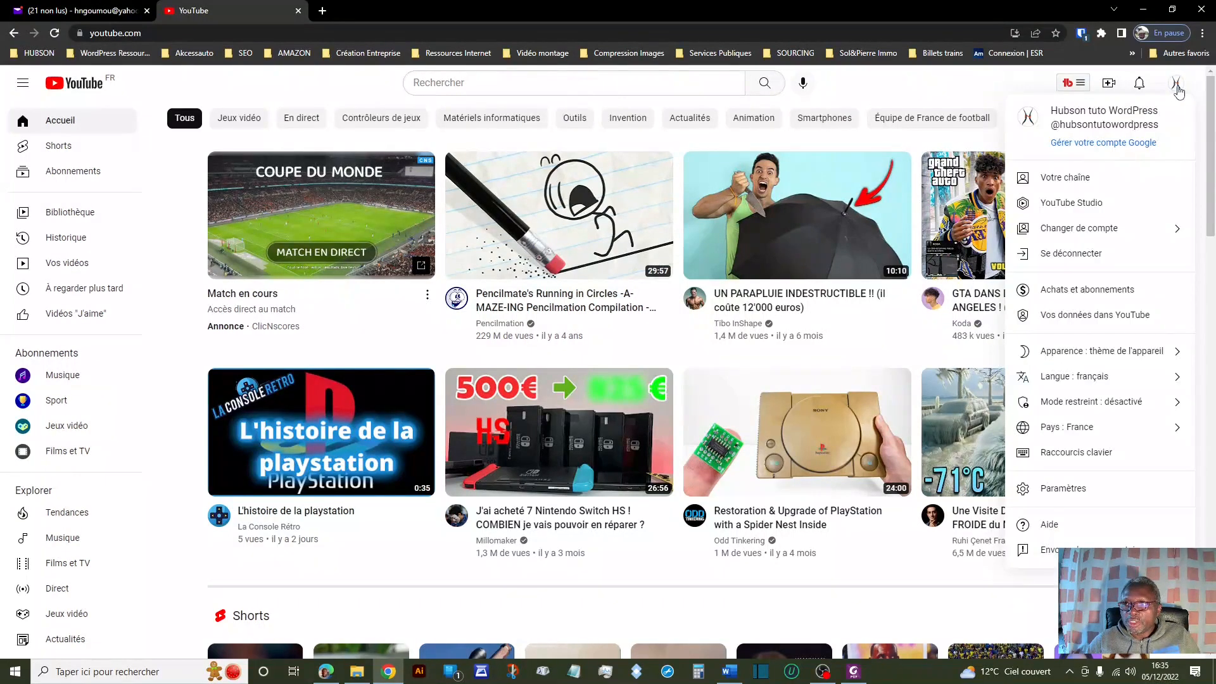
pyautogui.click(1048, 183)
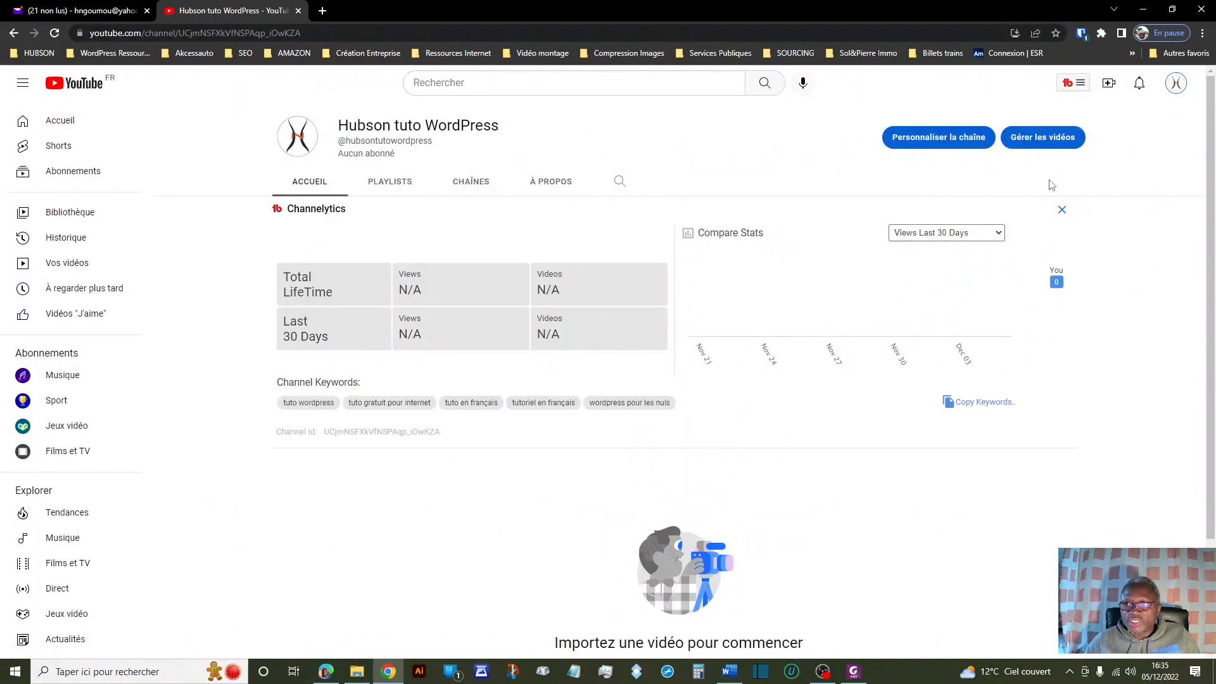
# Start 'Personnaliser la chaîne' to reach the Studio layout settings.
pyautogui.click(963, 143)
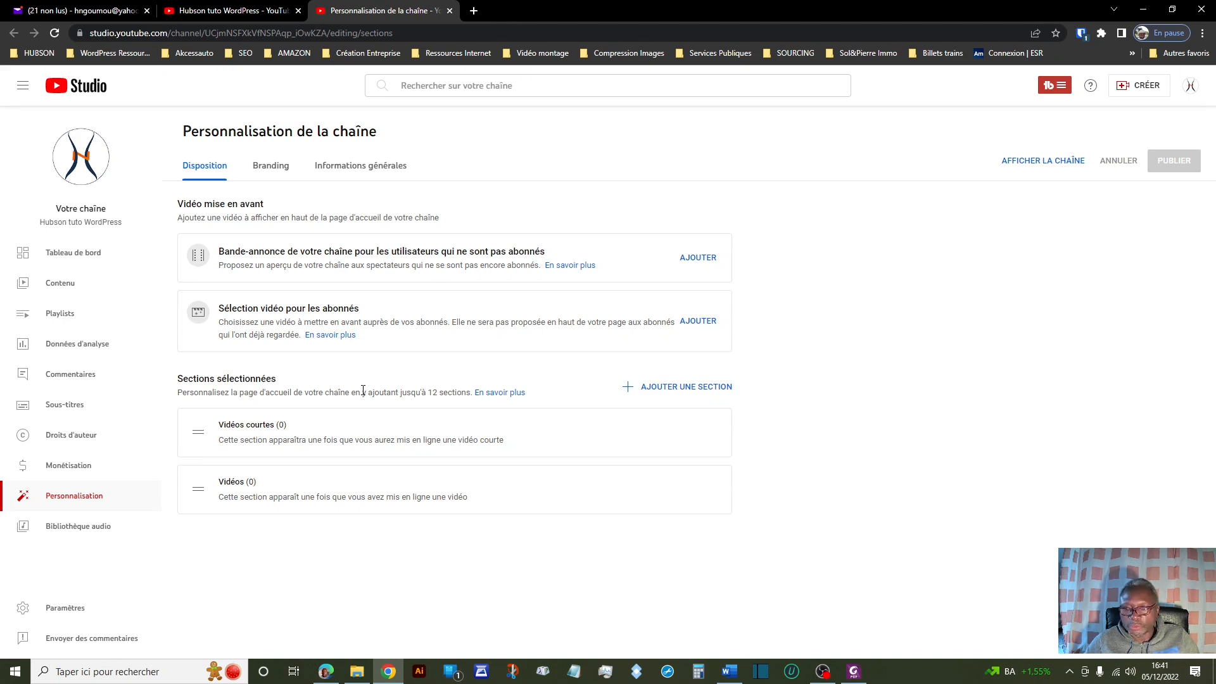
# Switch to the Branding tab, then list the saved video-editing bookmarks.
pyautogui.click(273, 171)
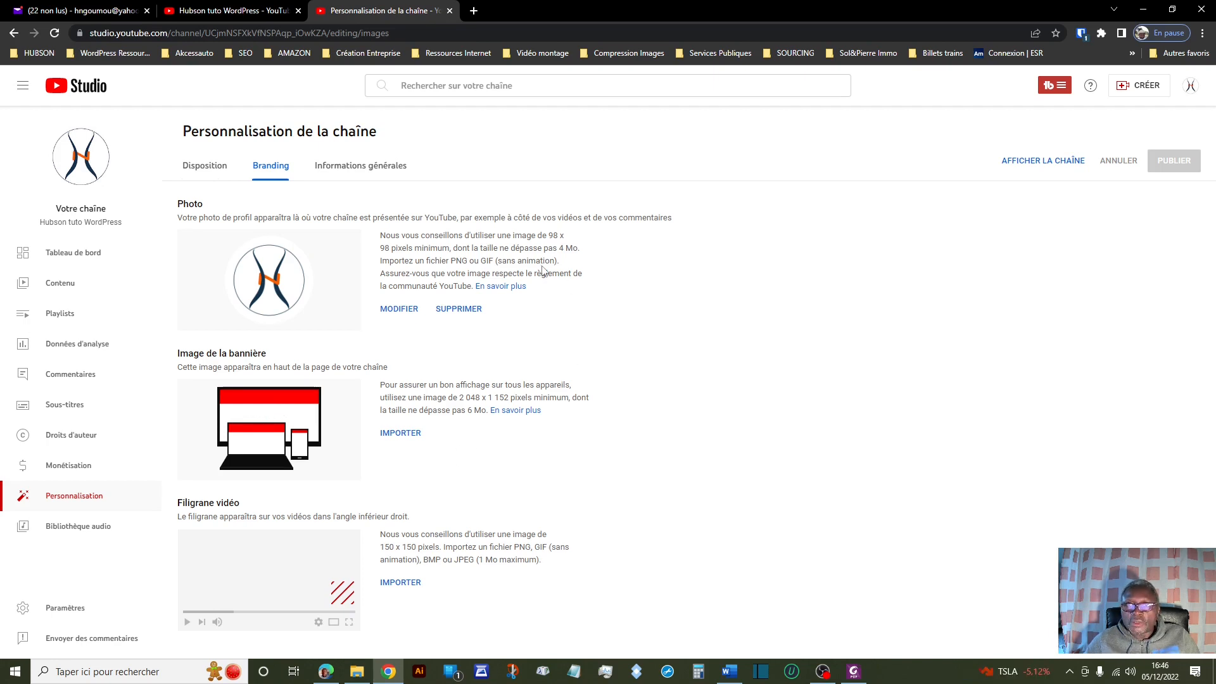
pyautogui.click(543, 55)
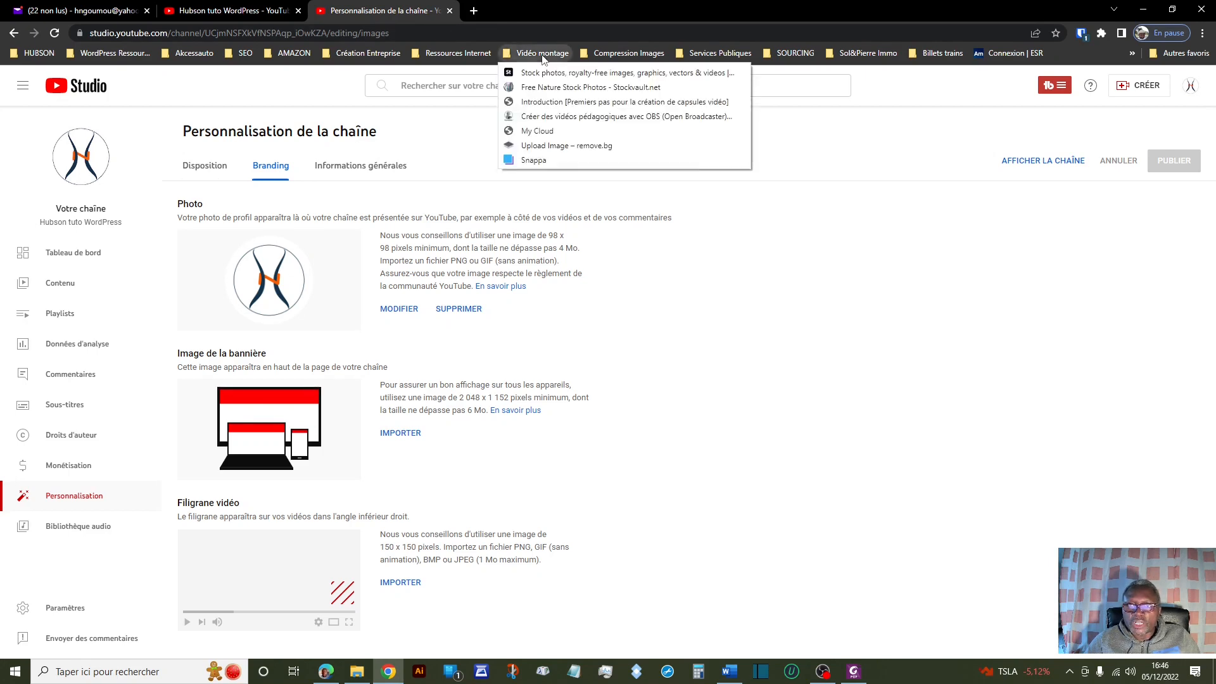
pyautogui.click(542, 162)
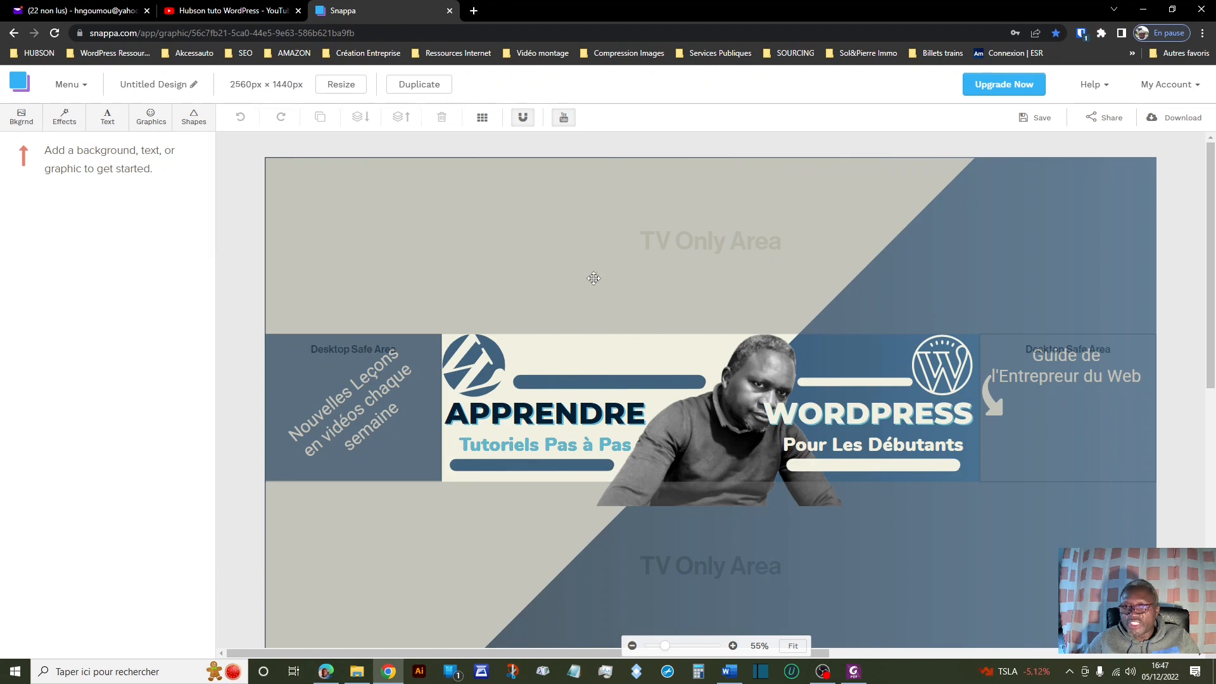
pyautogui.scroll(-1, 607, 270)
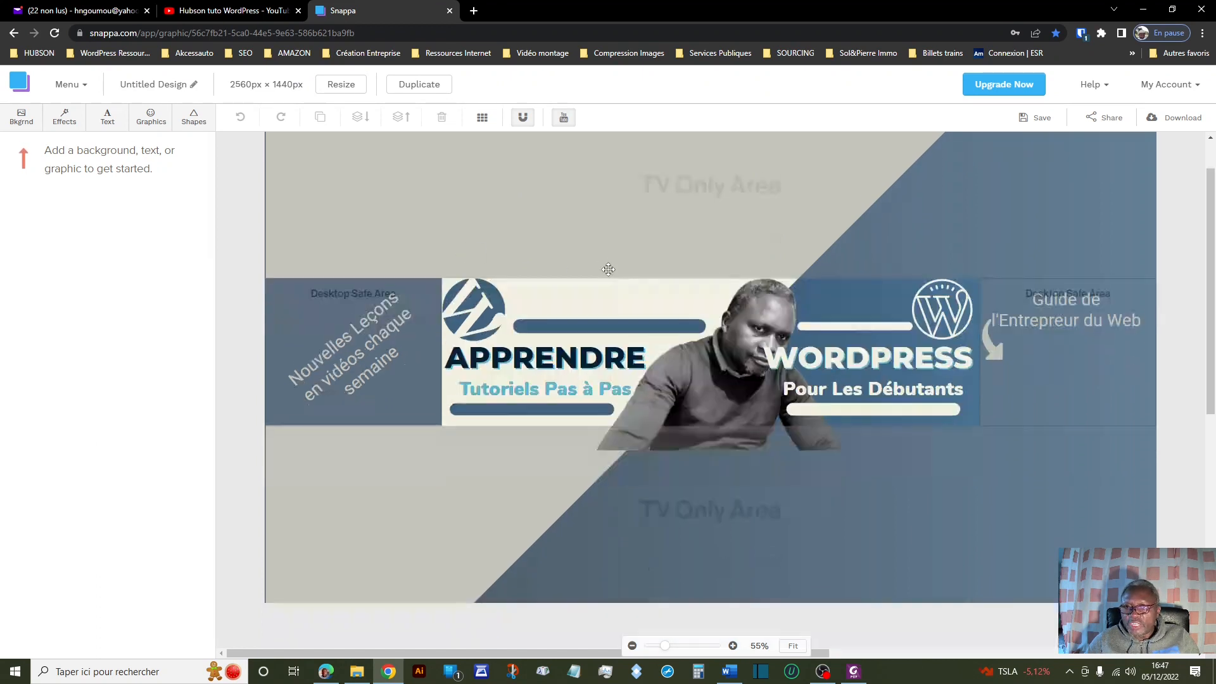
pyautogui.scroll(1, 644, 245)
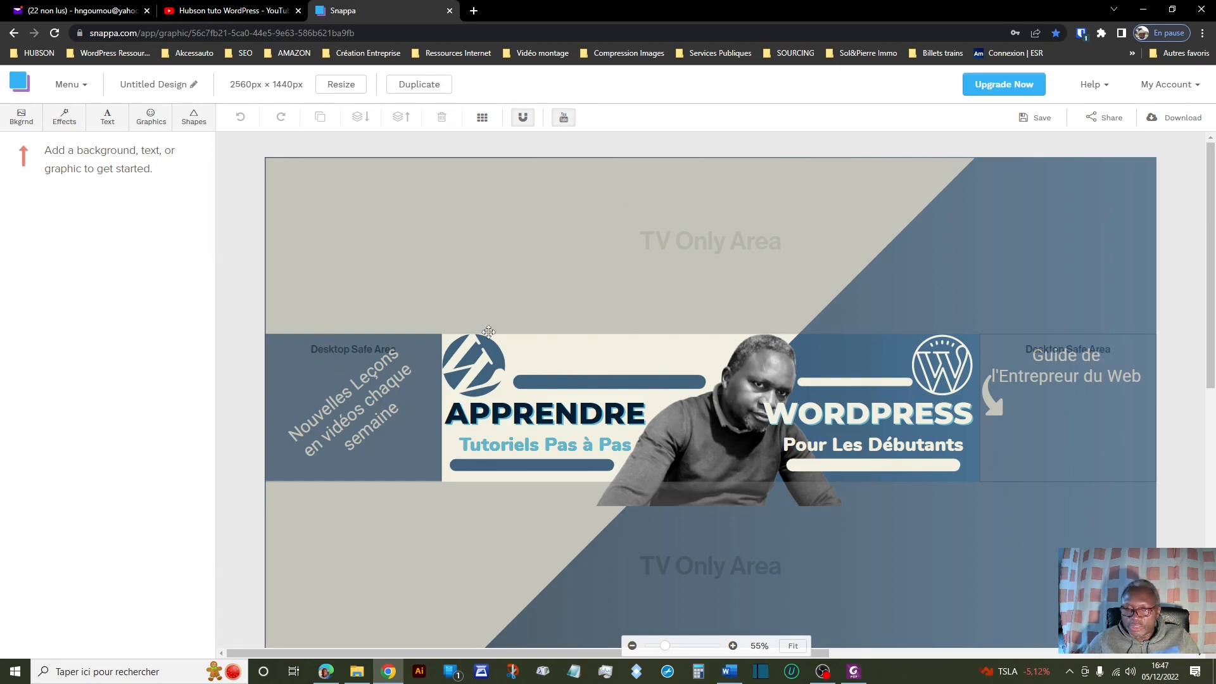
pyautogui.click(598, 347)
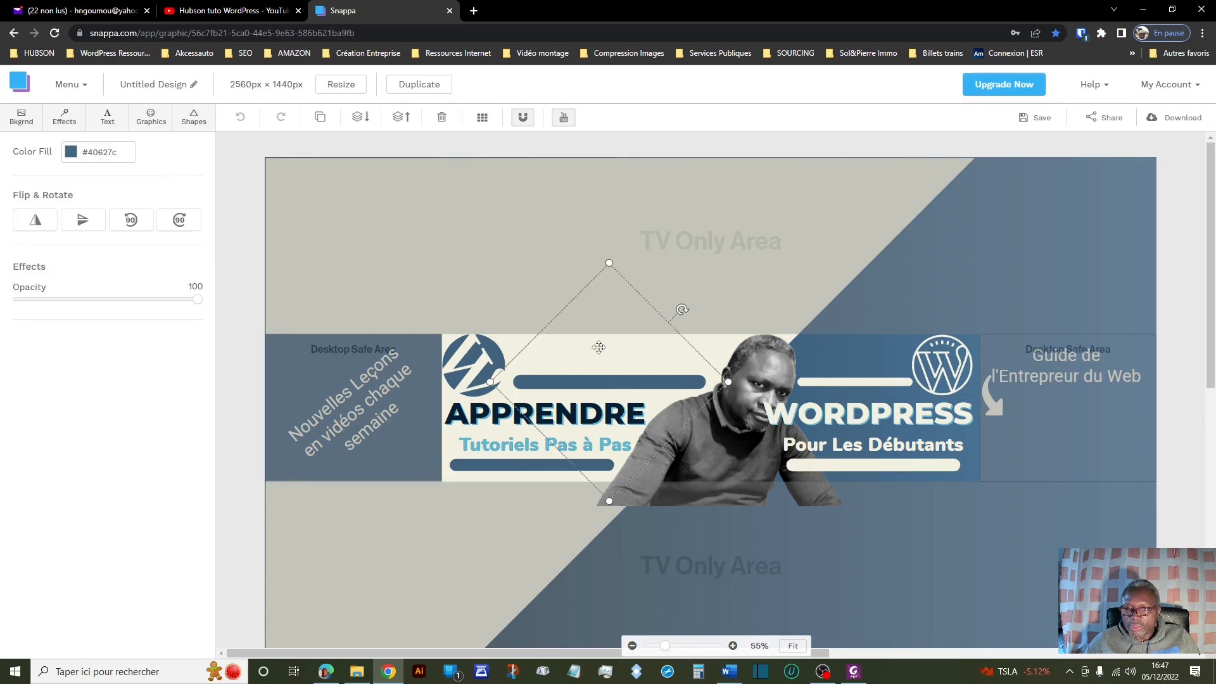
pyautogui.click(464, 337)
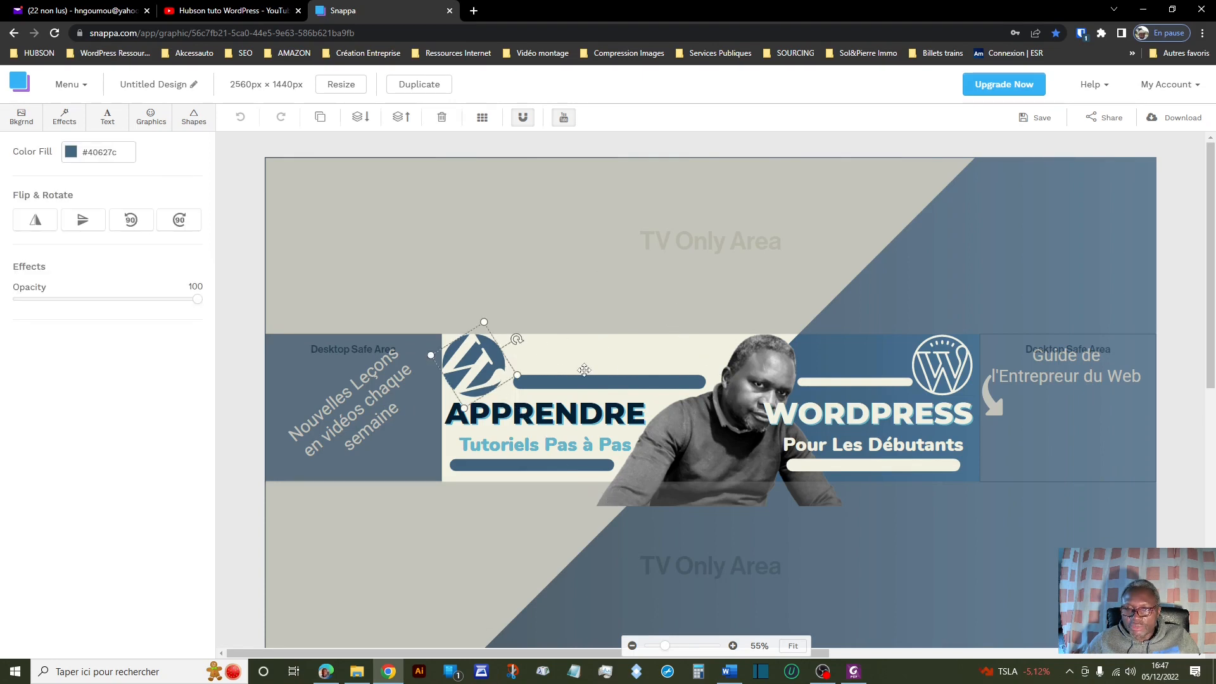
pyautogui.click(627, 337)
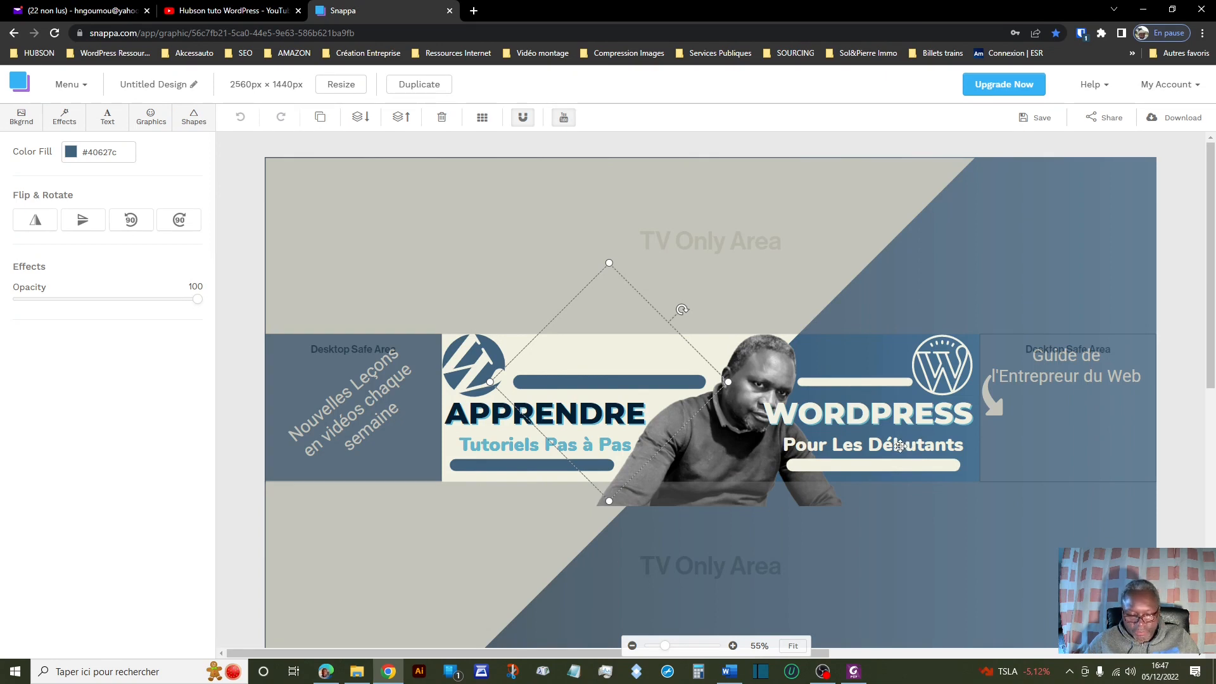
pyautogui.click(688, 214)
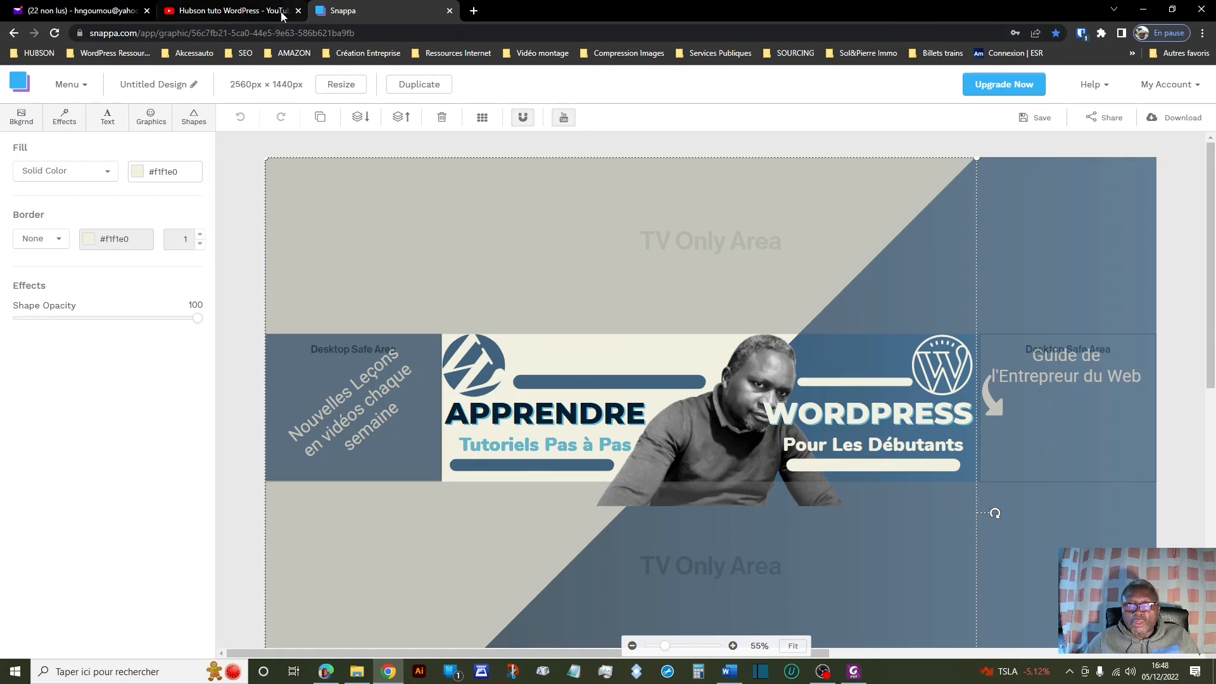
# Leave the Snappa banner design and go back to the Personnalisation de la chaîne page.
pyautogui.click(256, 10)
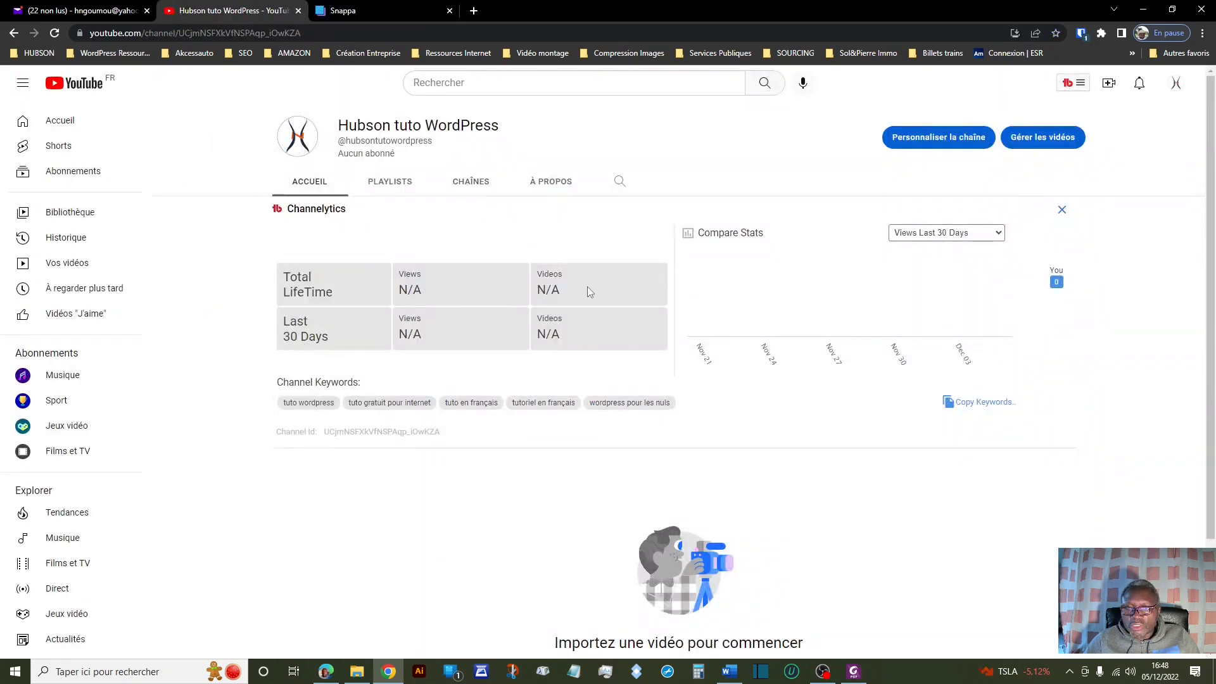
pyautogui.click(382, 13)
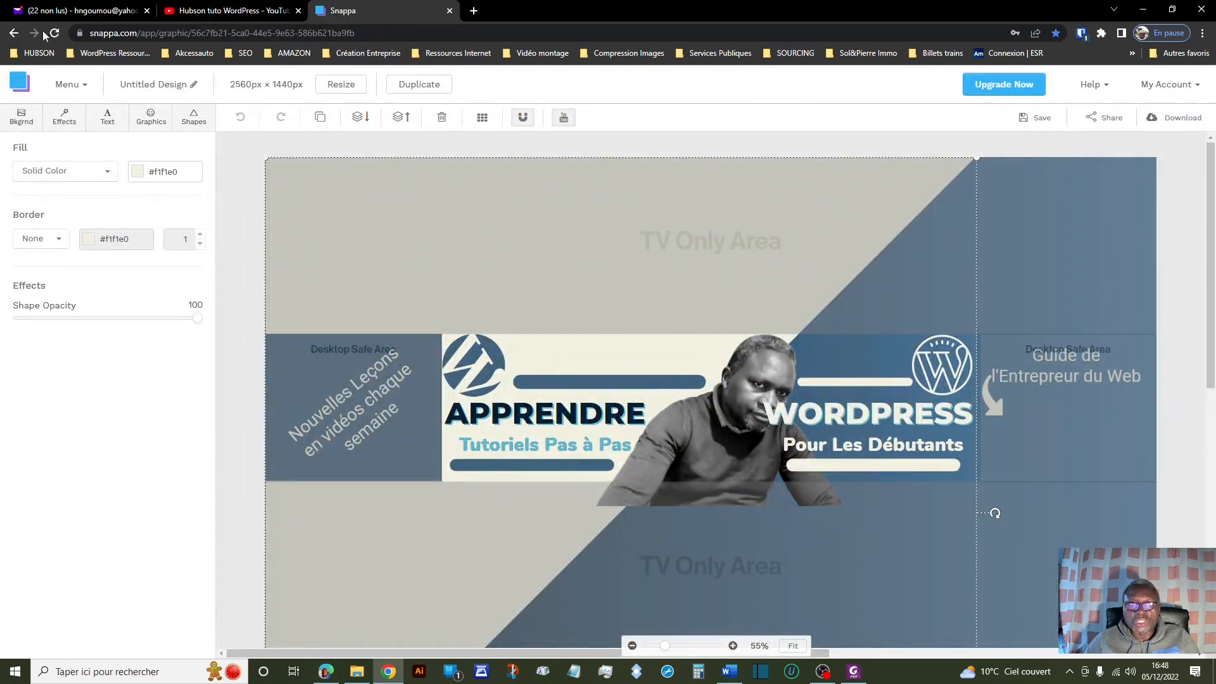
pyautogui.click(14, 33)
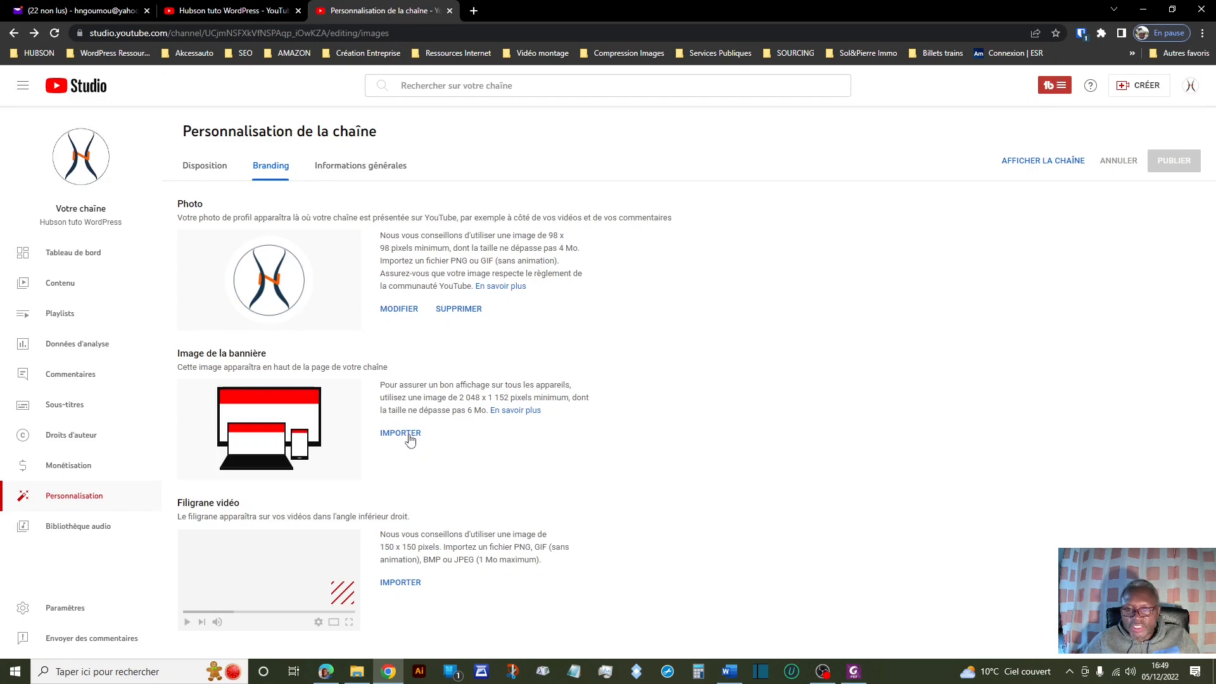
# Upload the 'Banière Youtube' image under Image de la bannière and accept the crop.
pyautogui.click(401, 433)
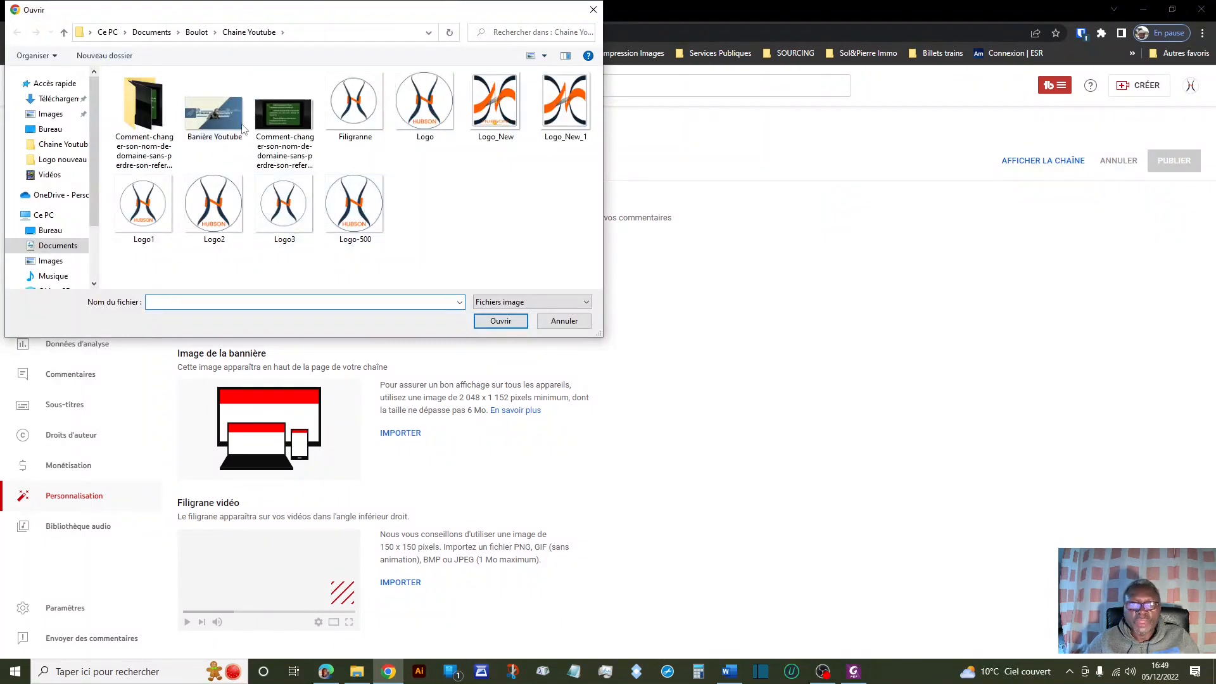
pyautogui.click(223, 119)
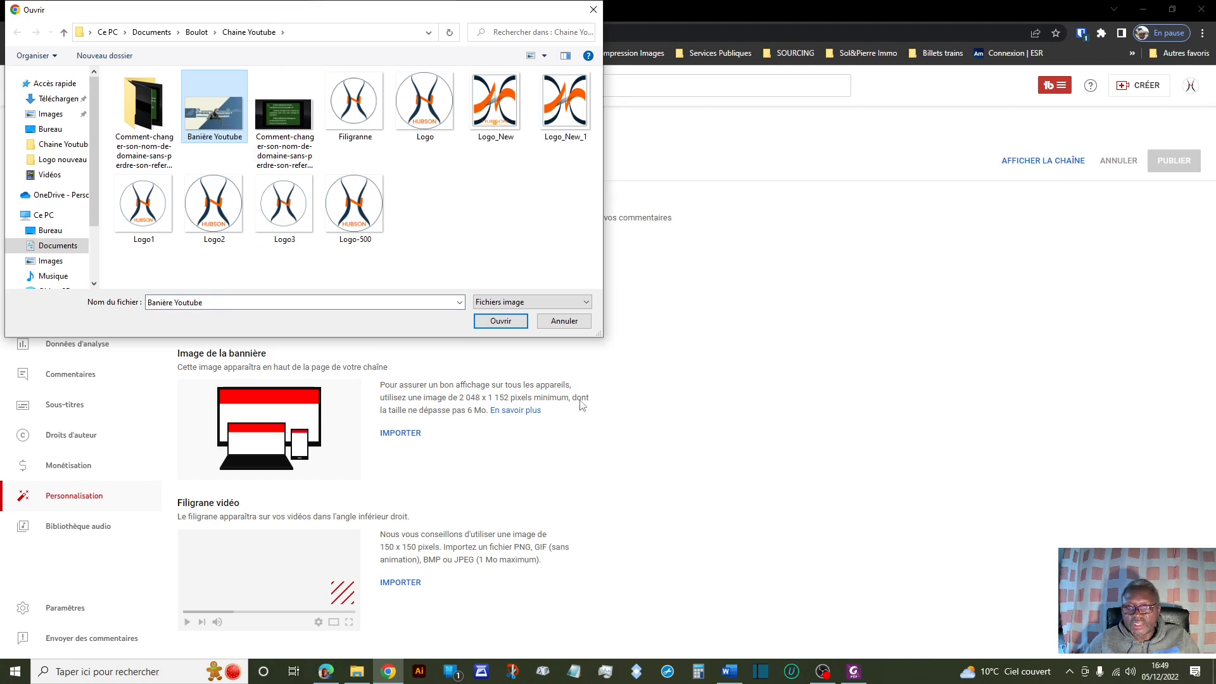
pyautogui.click(500, 321)
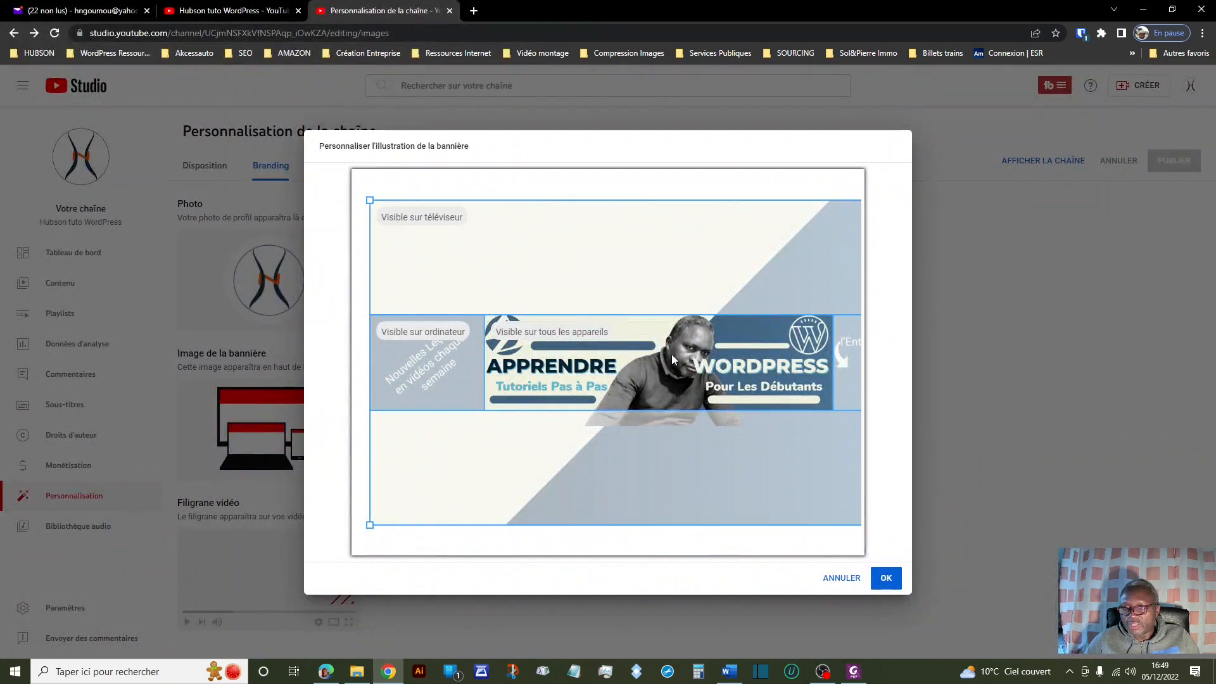
pyautogui.click(886, 578)
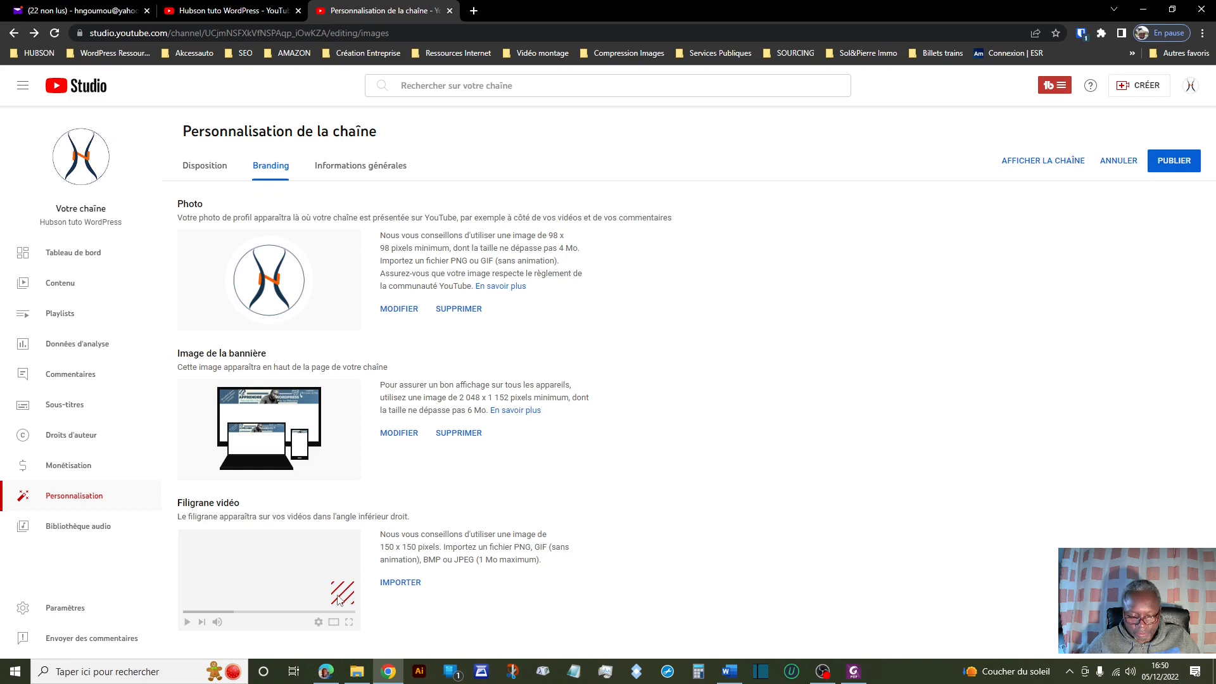
# Upload 'Logo3' under Filigrane vidéo and accept the watermark crop.
pyautogui.click(404, 586)
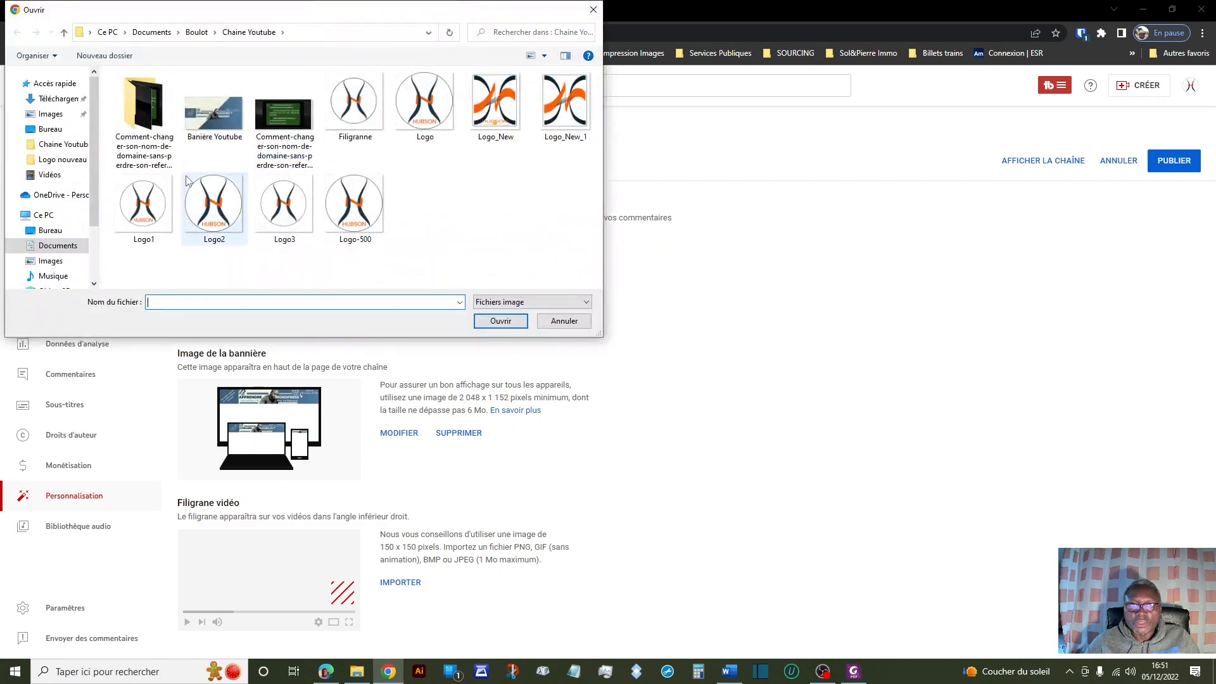
pyautogui.click(286, 218)
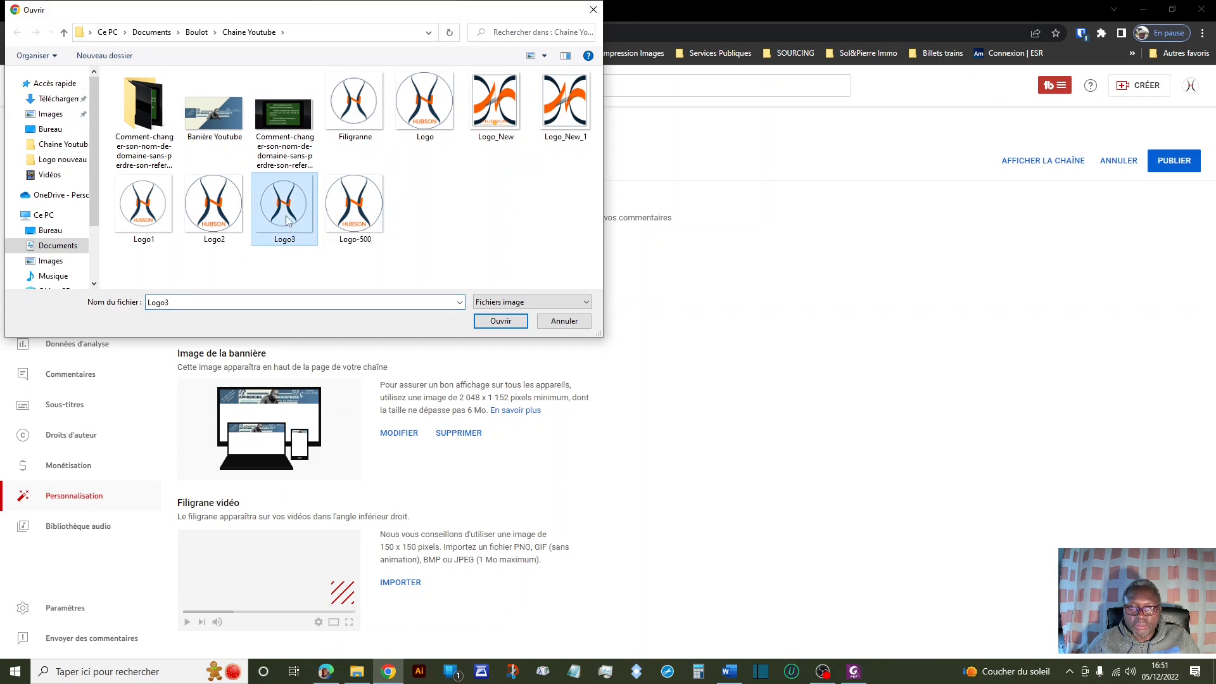
pyautogui.click(506, 323)
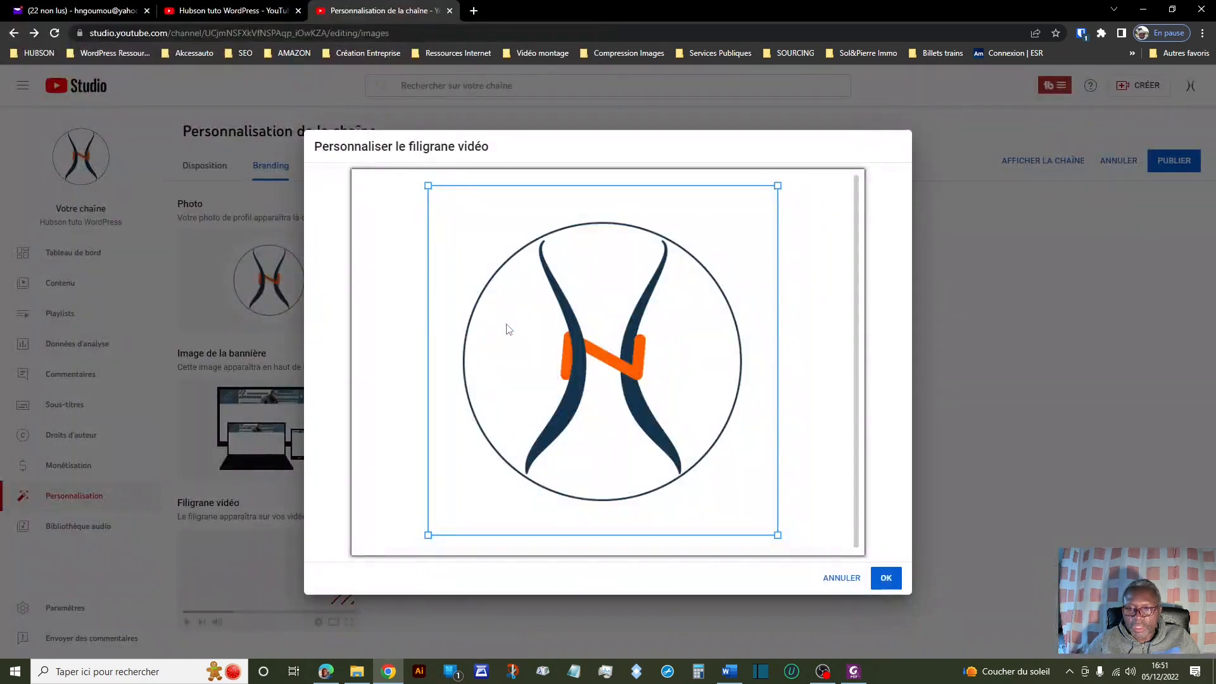
pyautogui.click(886, 578)
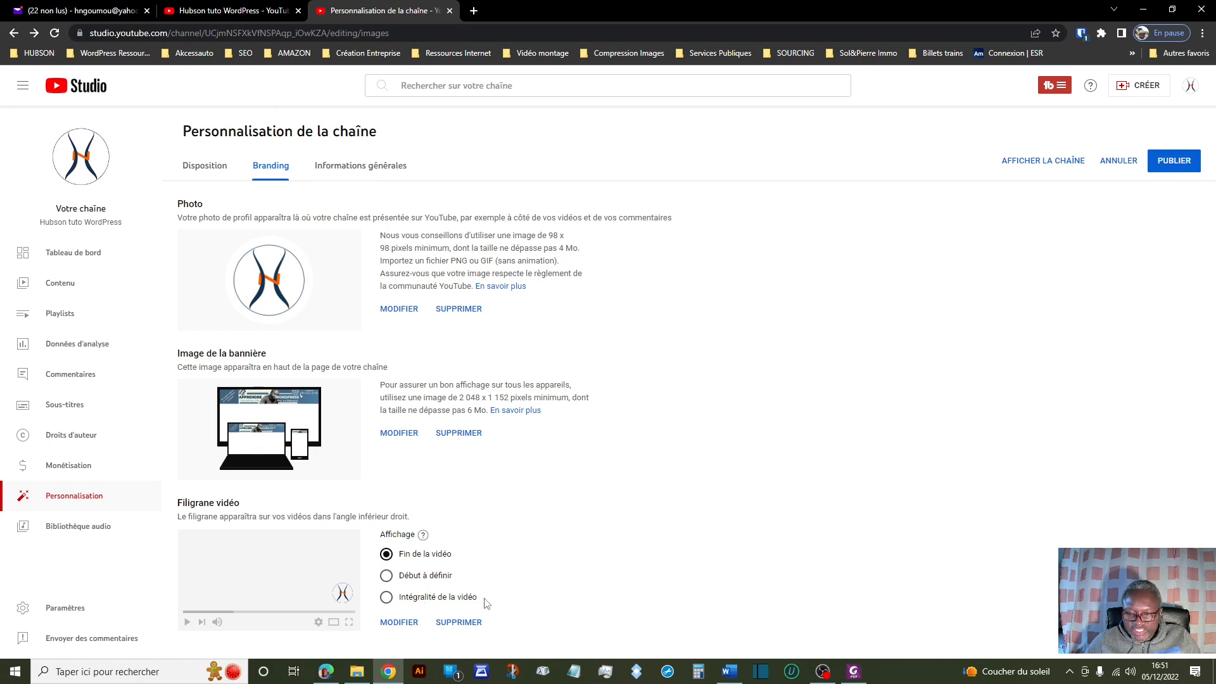
# Show the watermark for the Intégralité de la vidéo, then go to Informations générales.
pyautogui.click(386, 599)
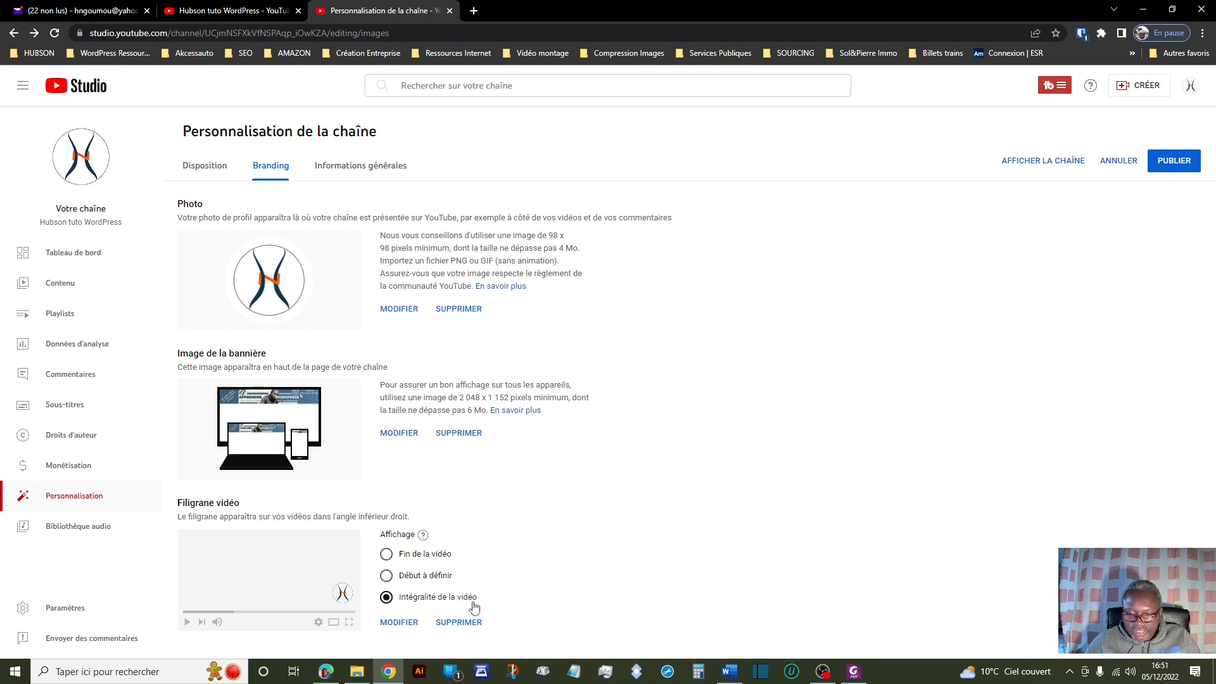
pyautogui.click(367, 166)
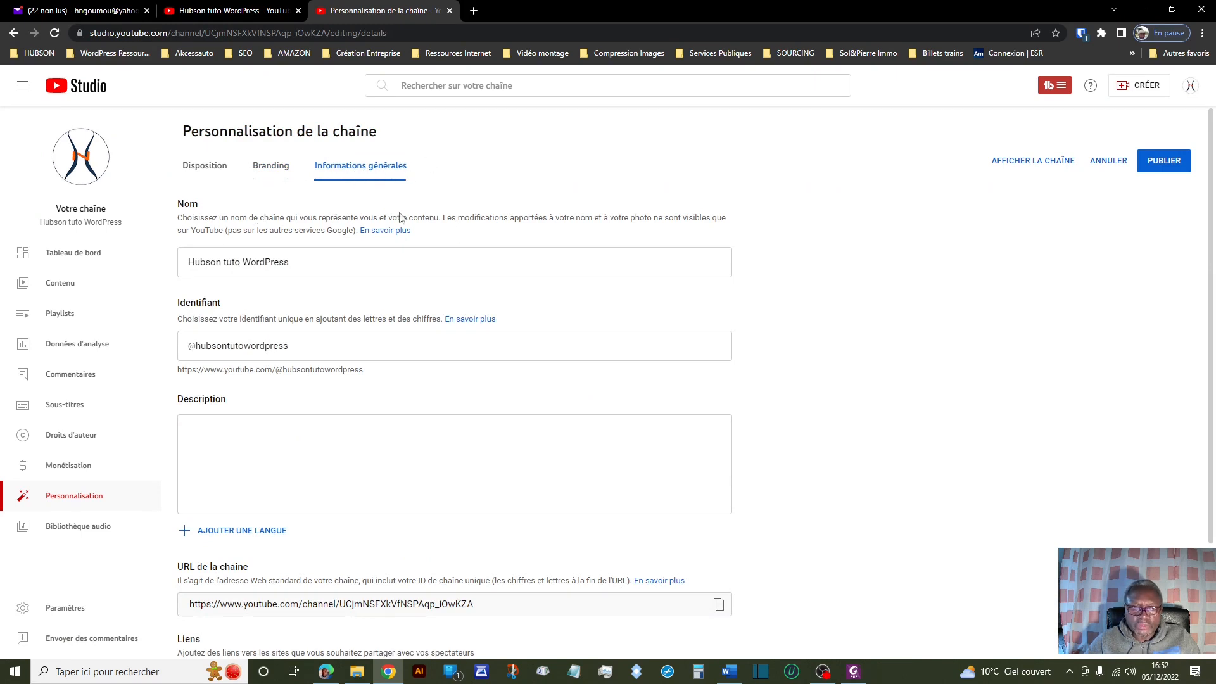
pyautogui.click(297, 261)
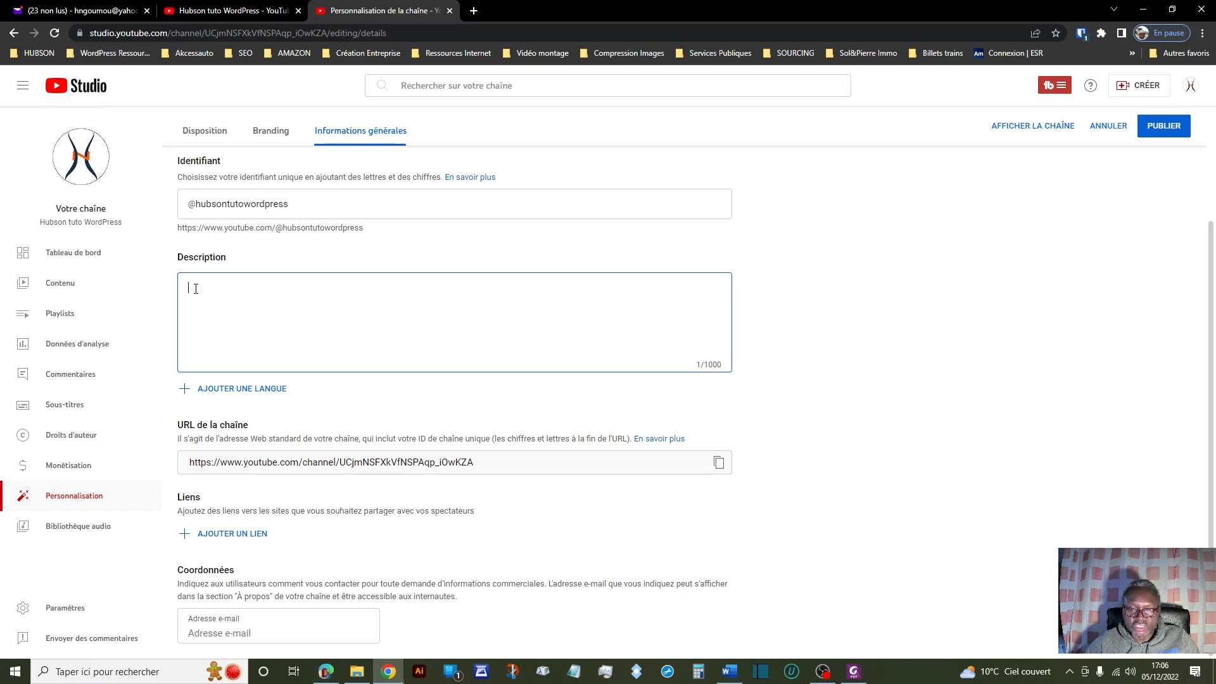
# Paste the prepared WordPress-tutorials text into the channel Description box.
pyautogui.rightClick(194, 289)
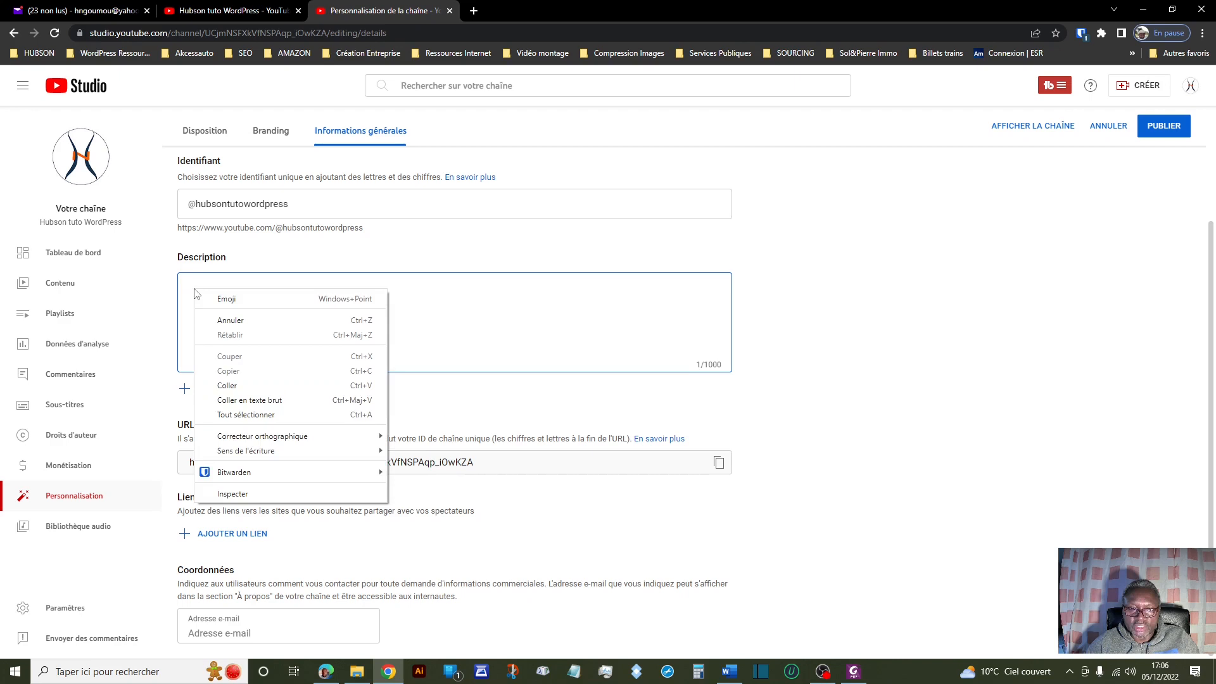
pyautogui.click(242, 388)
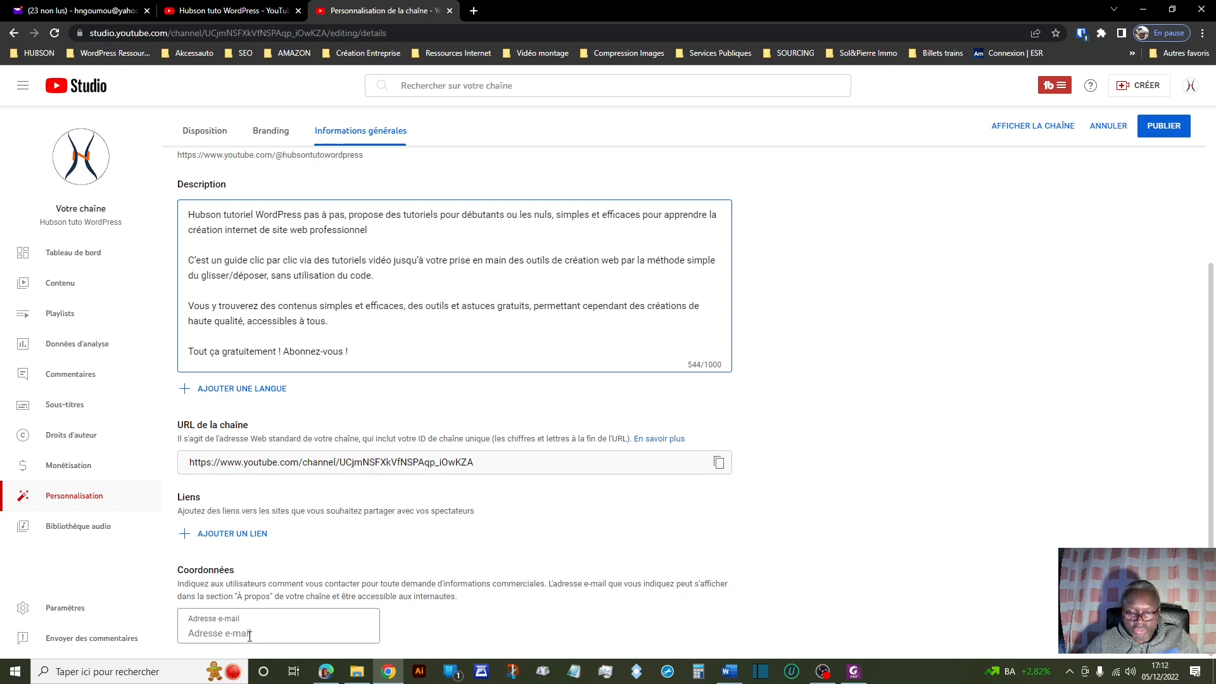
# Enter the channel's contact e-mail address under Coordonnées and publish the changes.
pyautogui.click(249, 636)
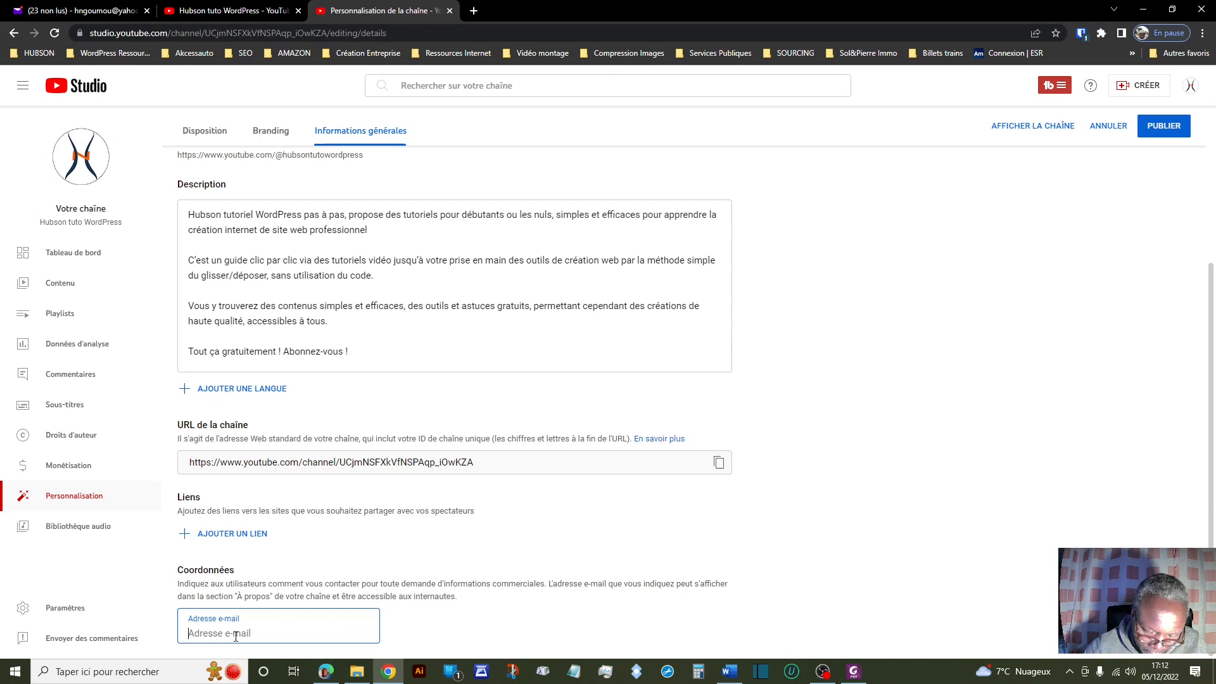
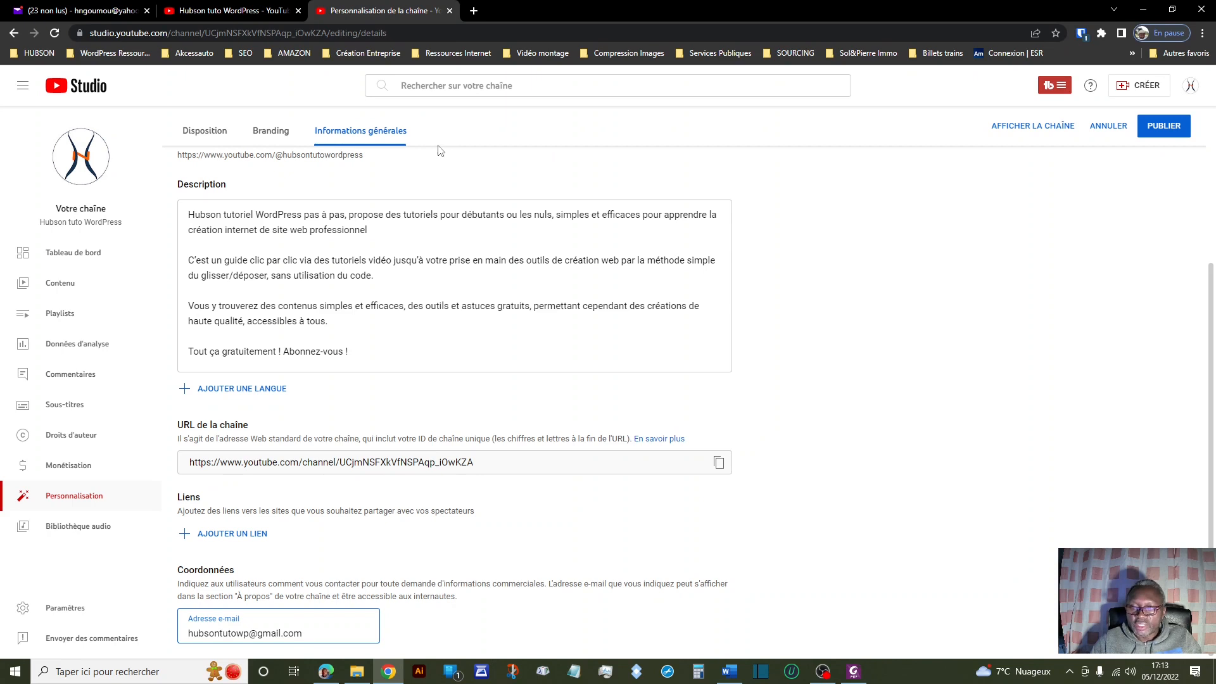
pyautogui.click(1163, 127)
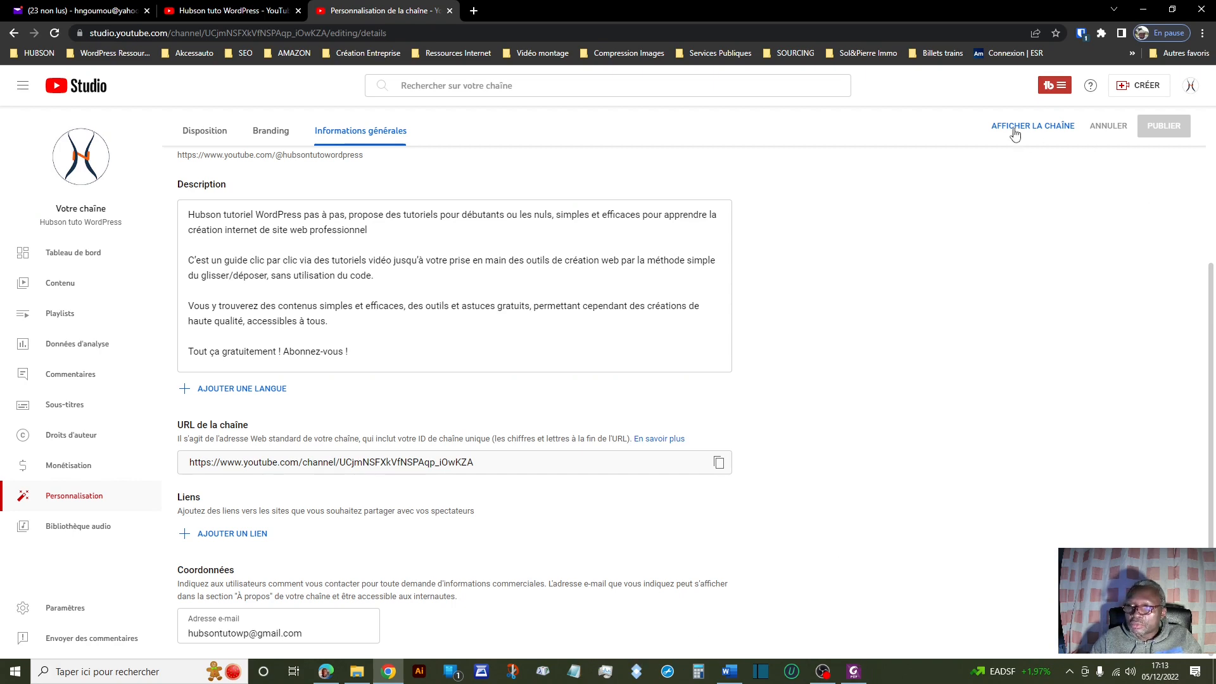
# Open the public channel via AFFICHER LA CHAÎNE to see the new banner and logo.
pyautogui.click(1013, 131)
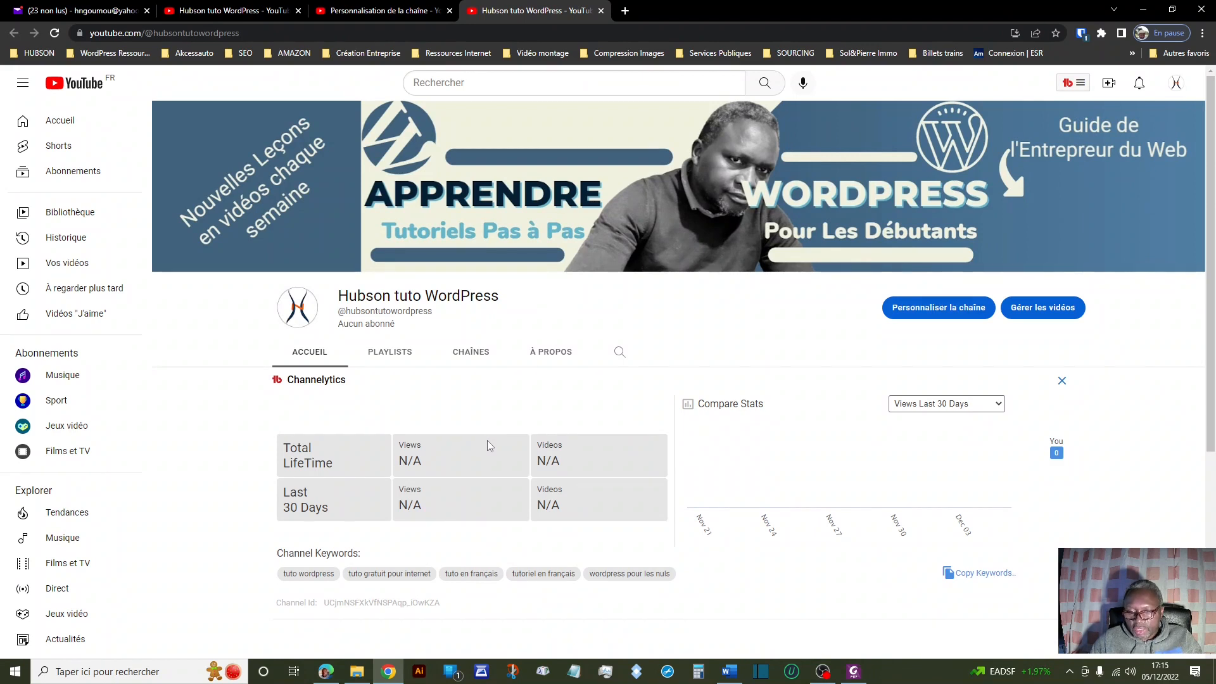
pyautogui.scroll(-3, 503, 453)
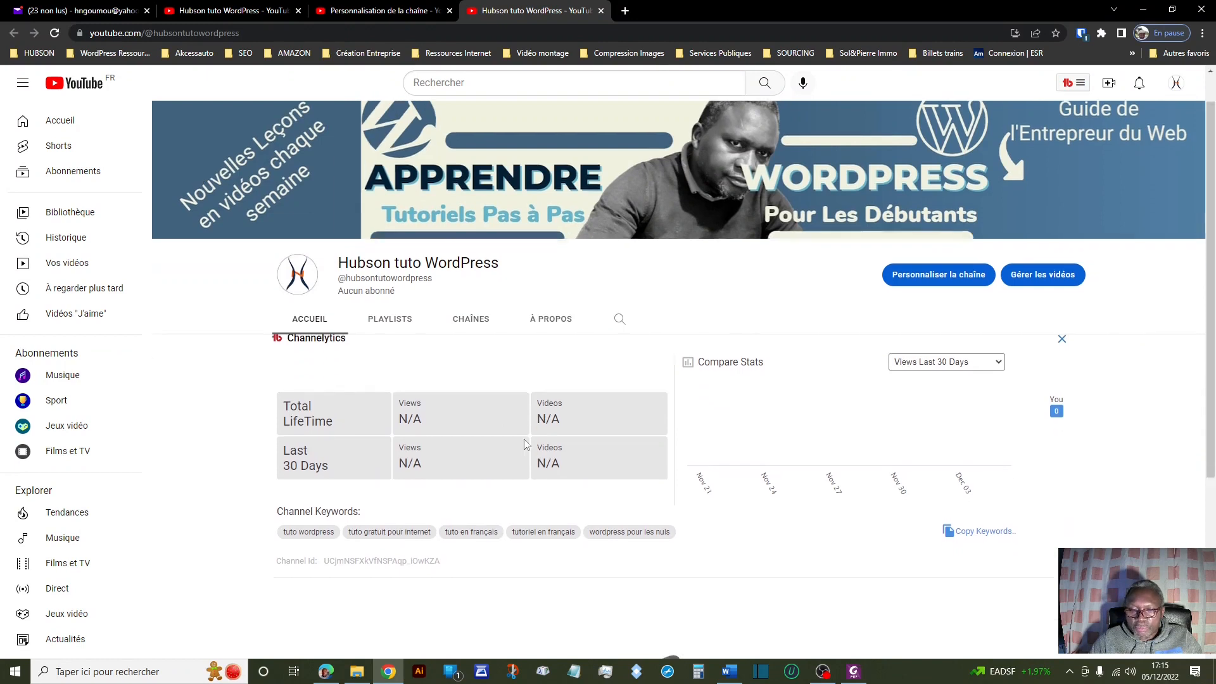
pyautogui.scroll(-2, 520, 445)
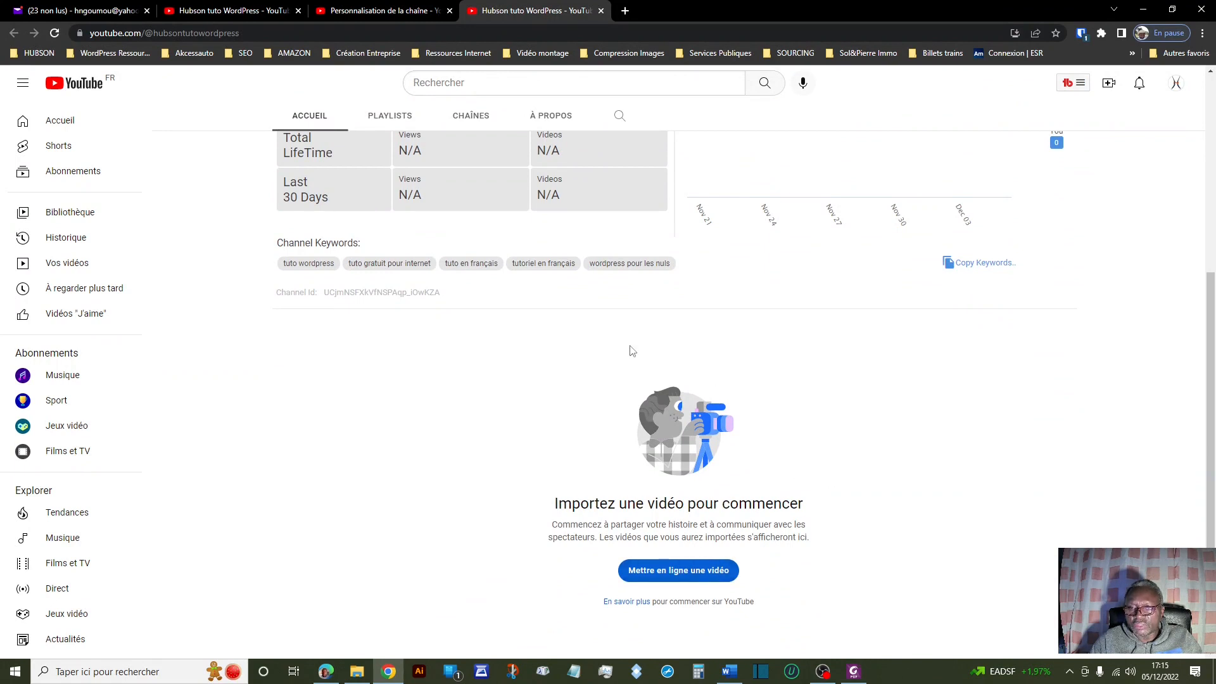
pyautogui.scroll(1, 697, 353)
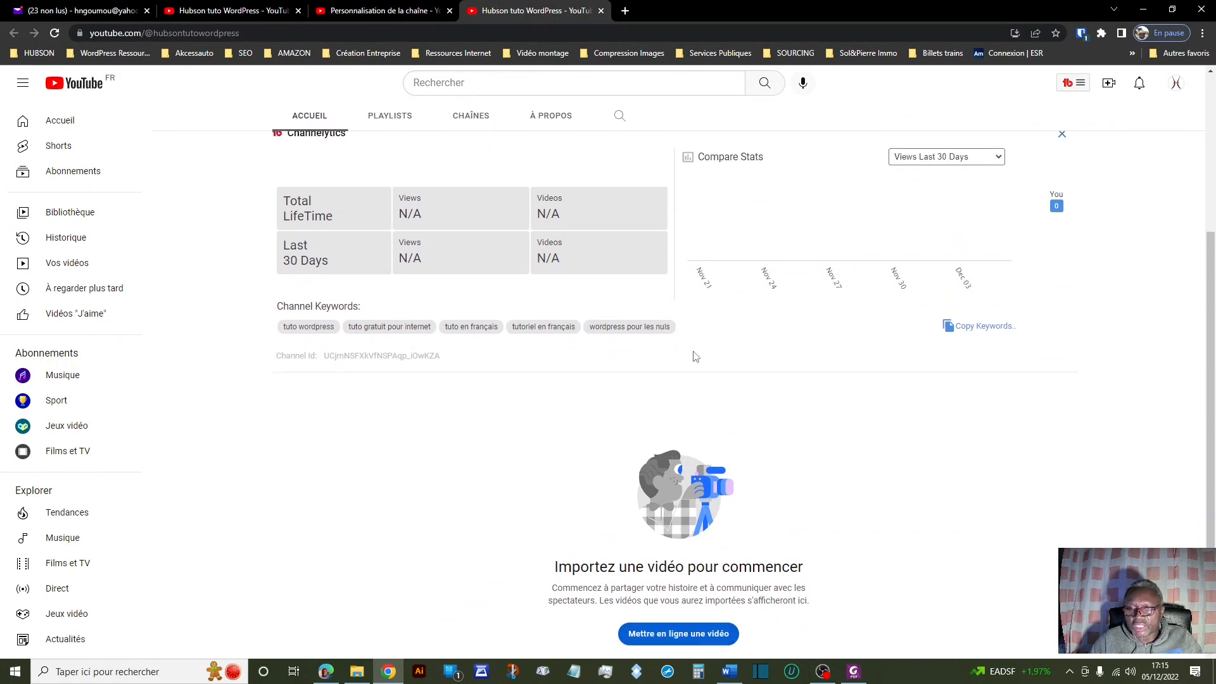
pyautogui.scroll(2, 695, 354)
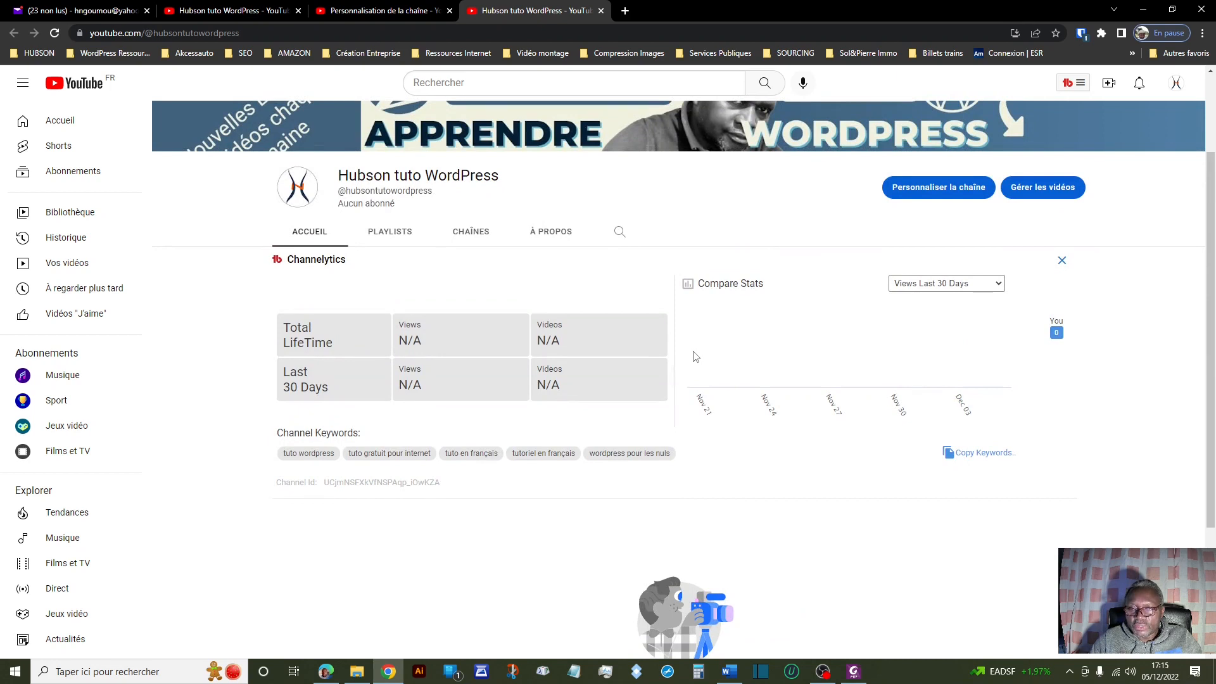